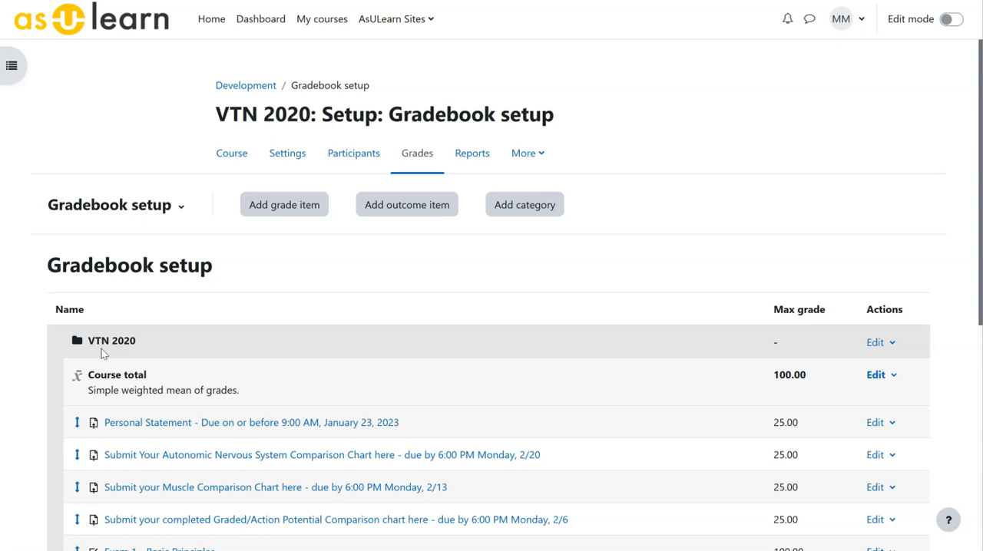
- Change the VTN 2020 course category's aggregation to Weighted mean of grades and save it
left_click(880, 343)
left_click(847, 370)
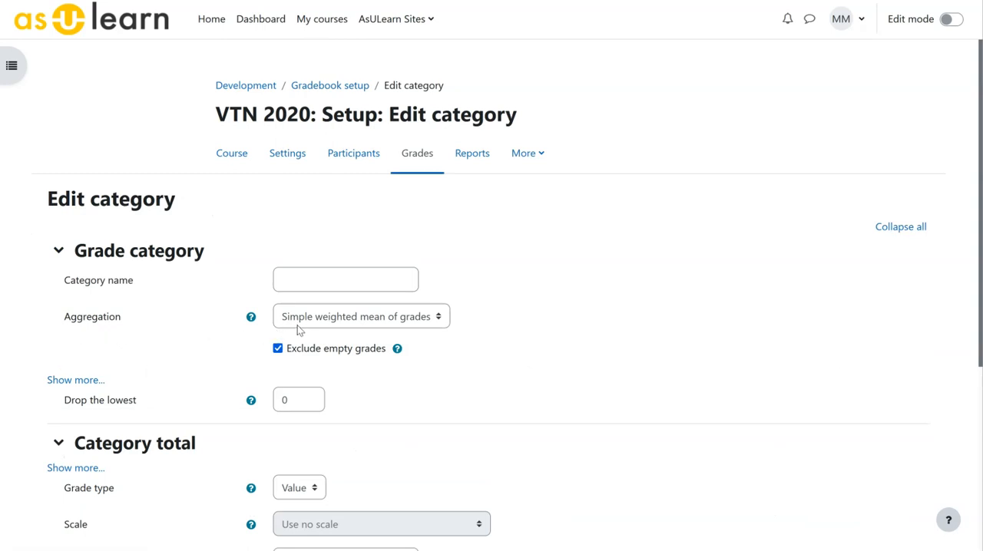
left_click(439, 324)
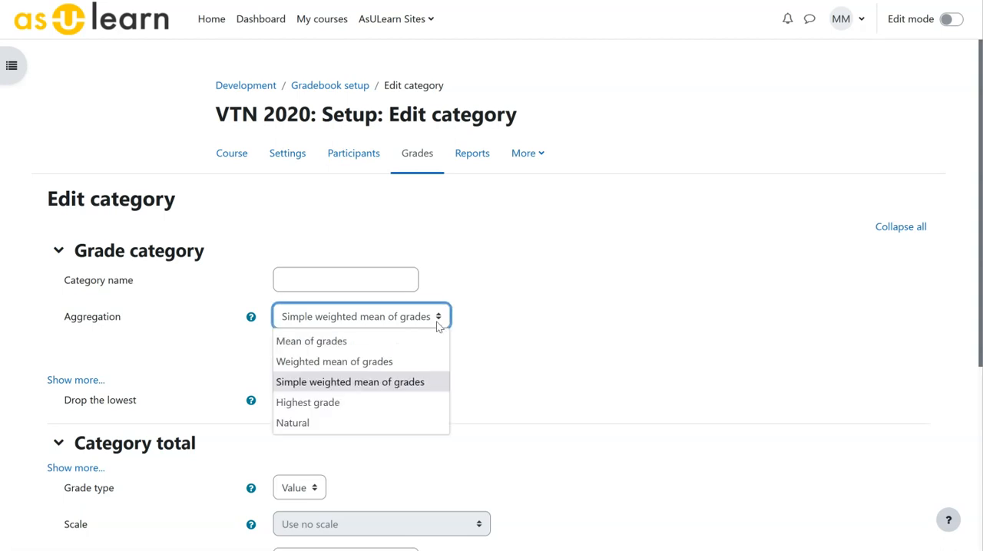
left_click(345, 367)
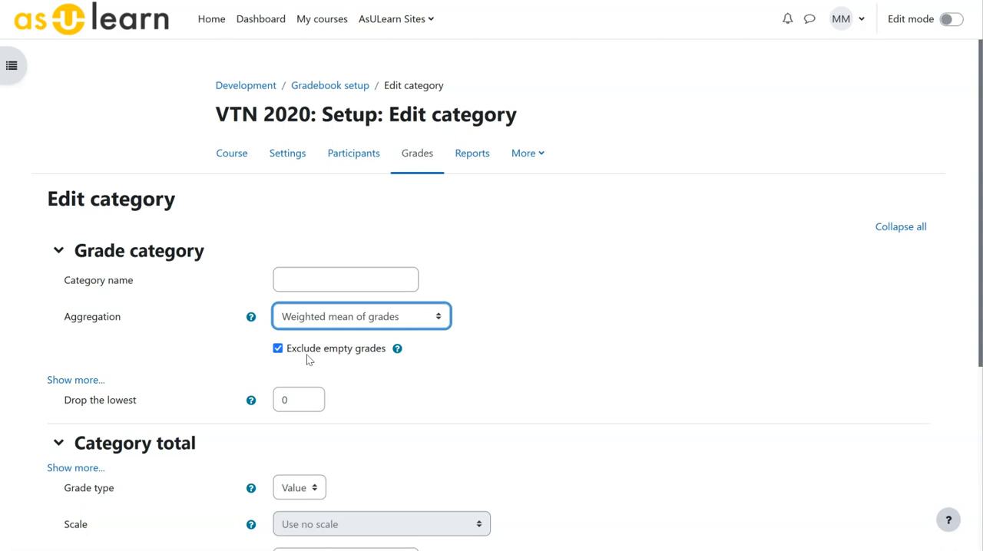
left_click(396, 452)
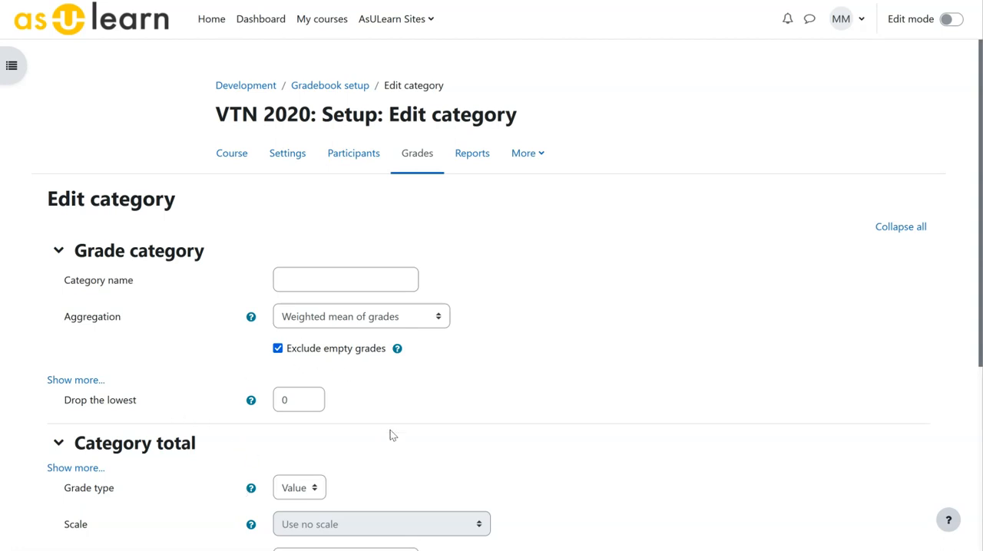
scroll(390, 423, "down", 4)
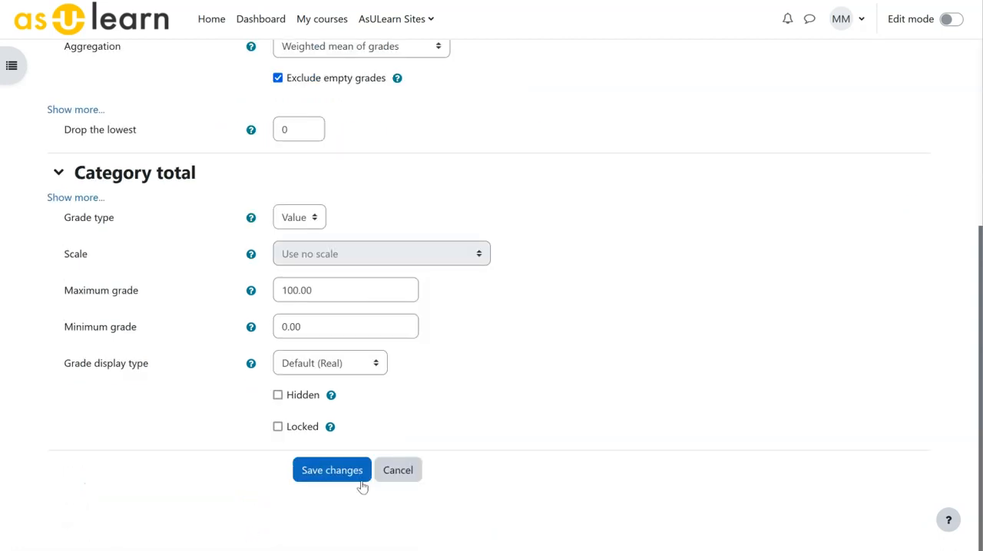
left_click(344, 470)
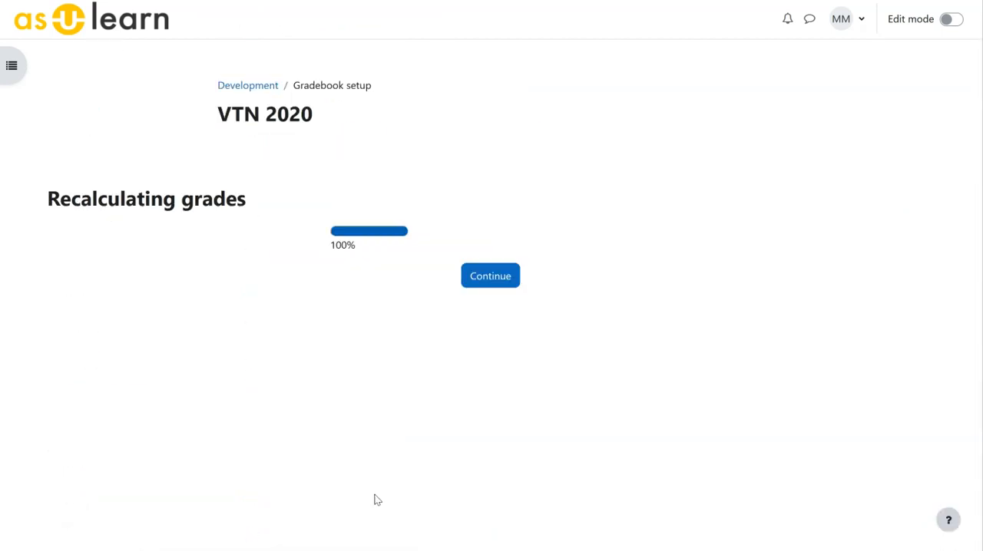
left_click(484, 287)
- Set the Personal Statement assignment's weight to 10 and save the gradebook changes
scroll(444, 374, "down", 3)
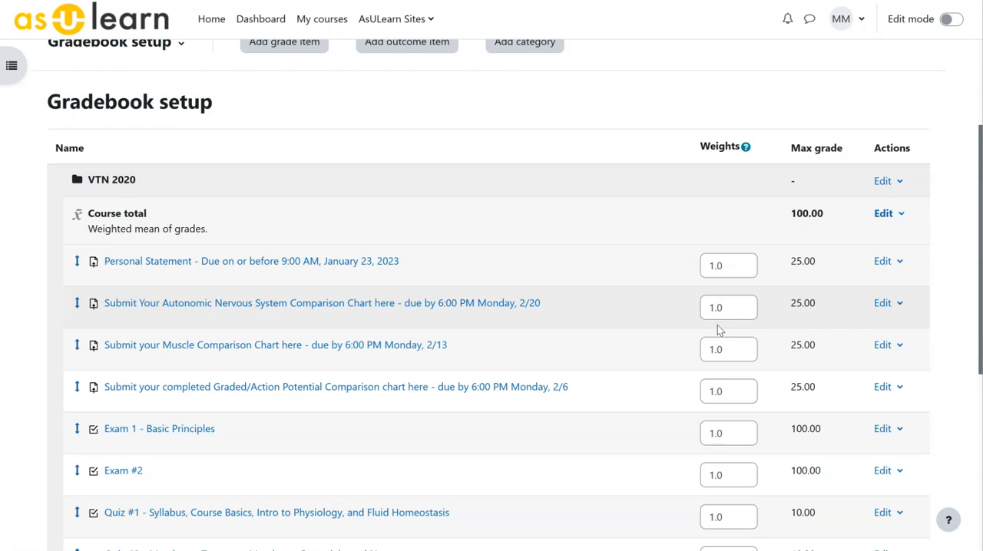
left_click_drag(730, 266, 684, 259)
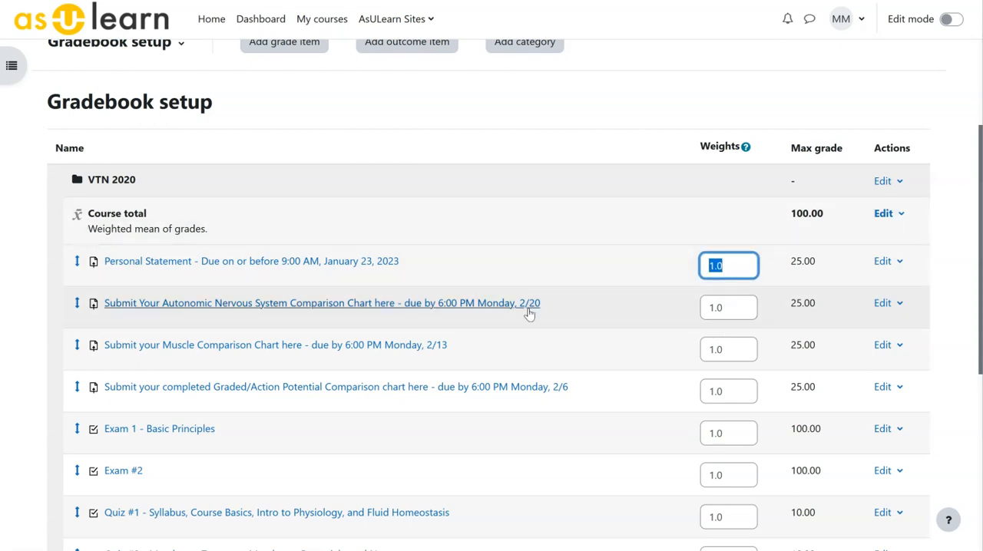
type("10")
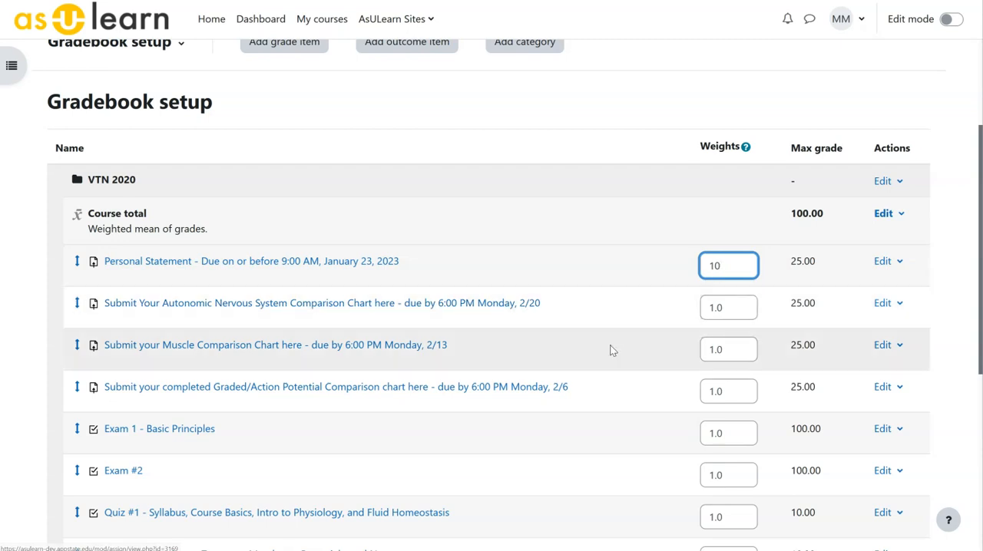
scroll(445, 433, "down", 5)
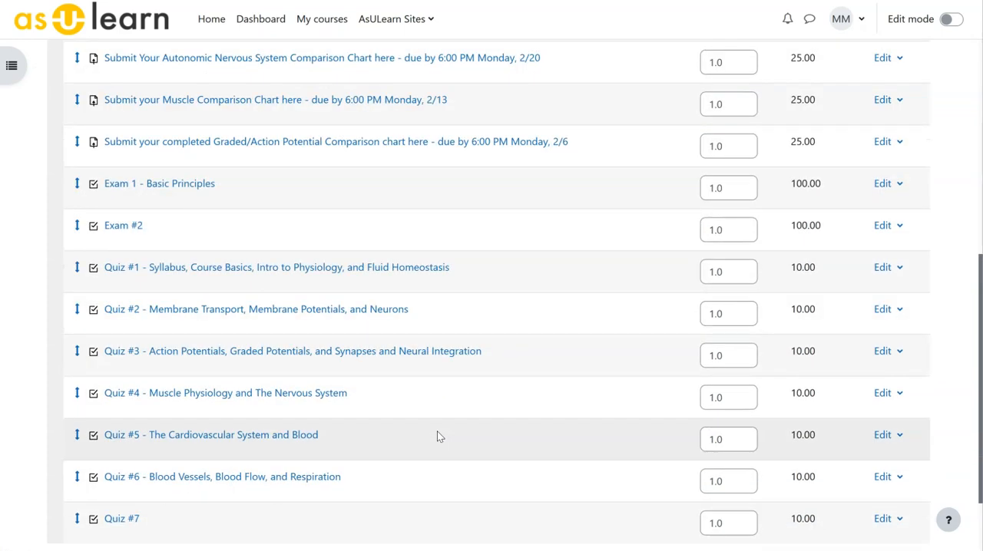
left_click(90, 477)
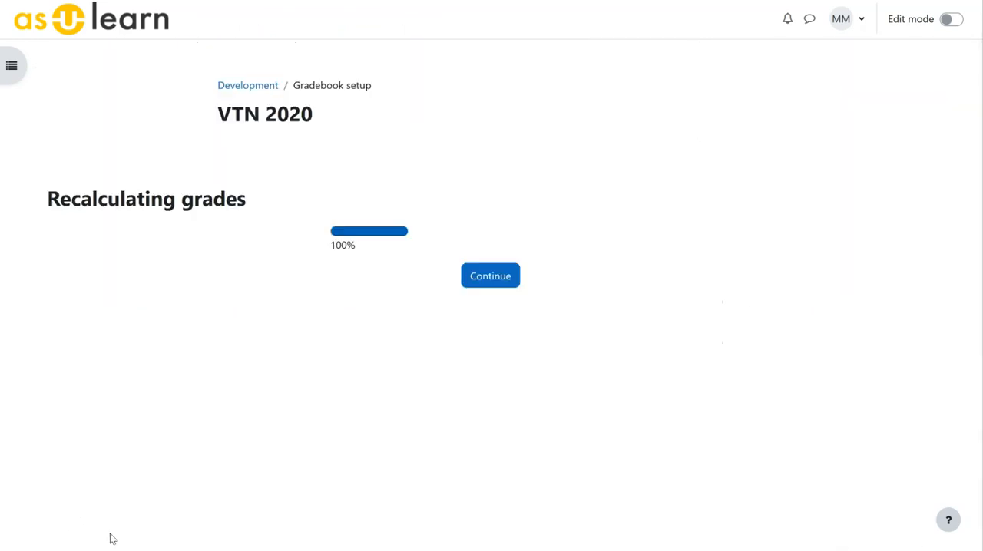
left_click(488, 281)
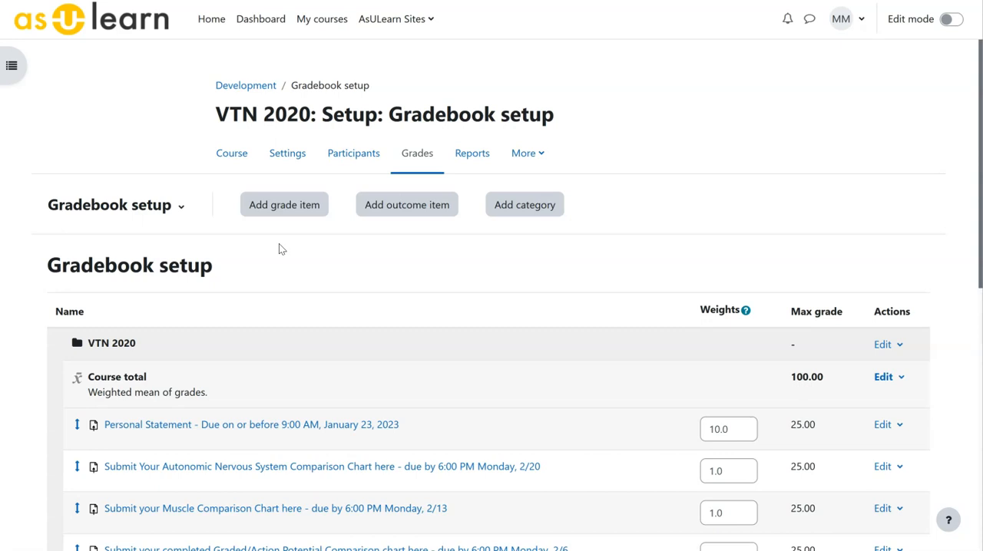
- Start a new grade category named Quizzes, keeping its aggregation at Simple weighted mean of grades
left_click(522, 206)
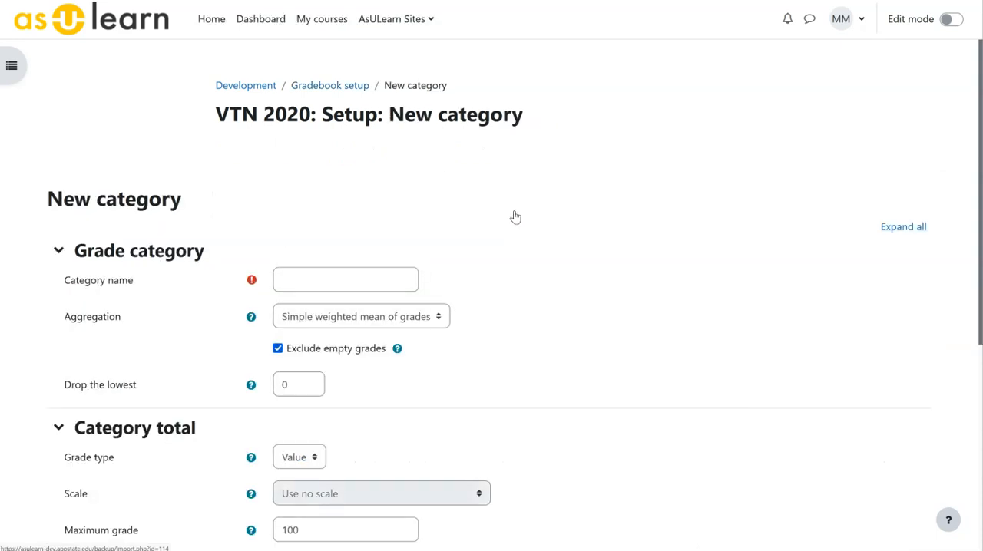
left_click(310, 282)
type("Quizzes")
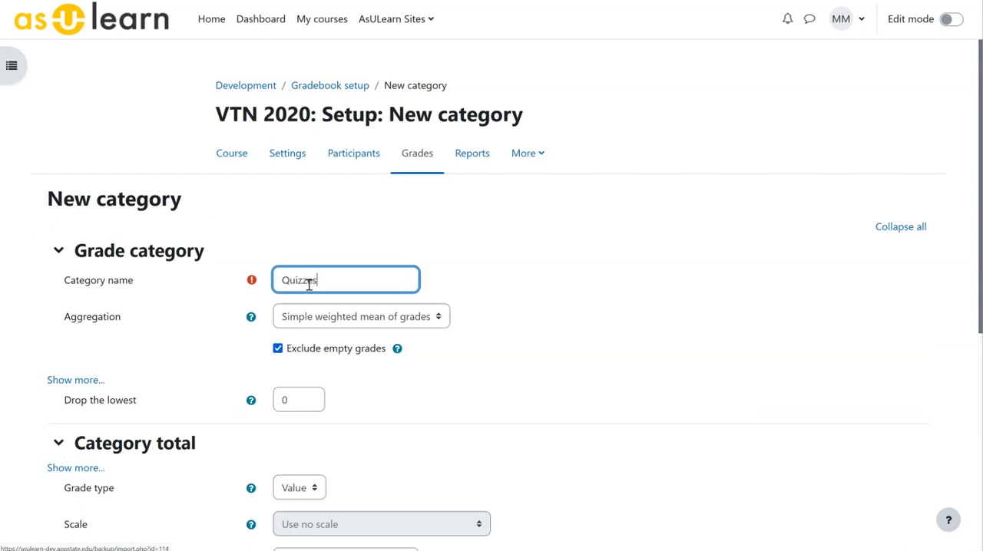
left_click(442, 321)
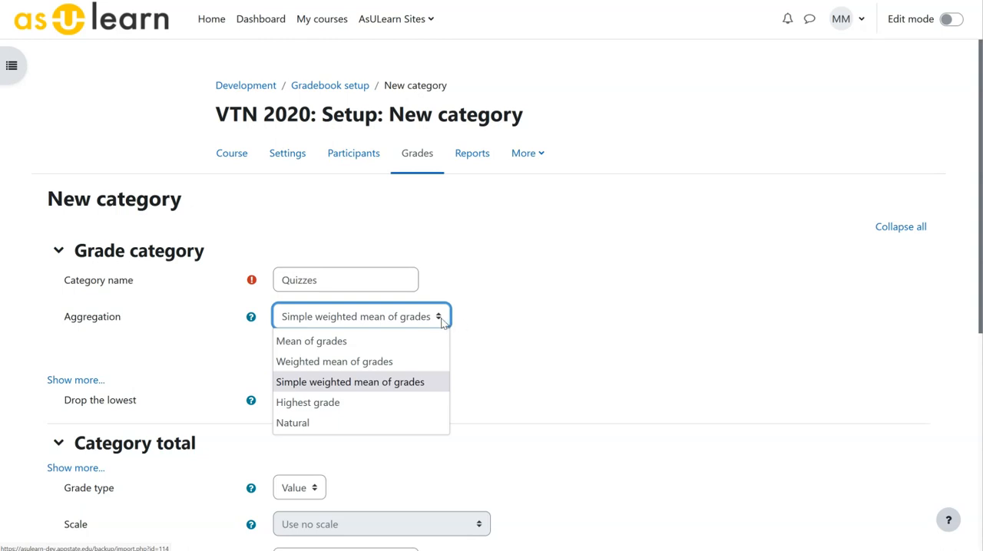
left_click(410, 376)
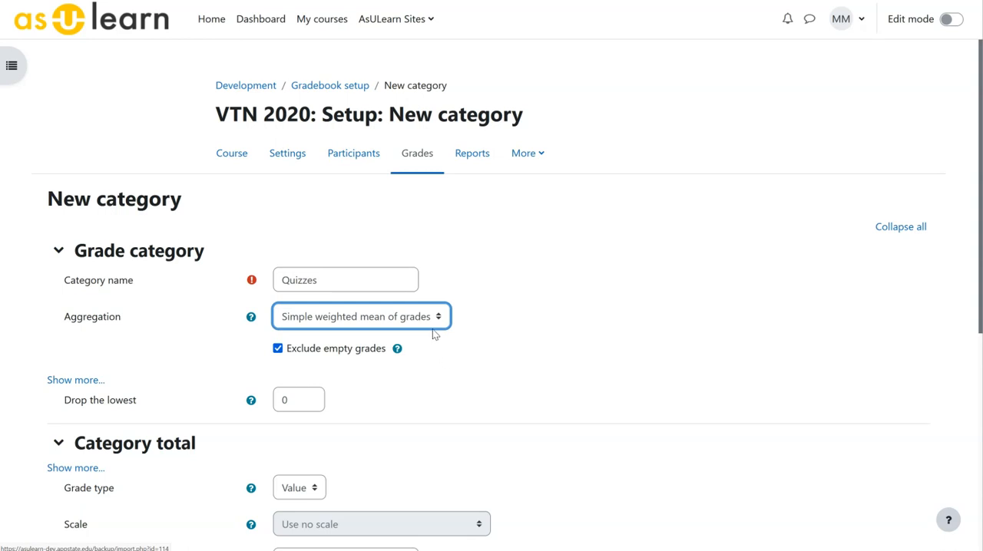
left_click(438, 321)
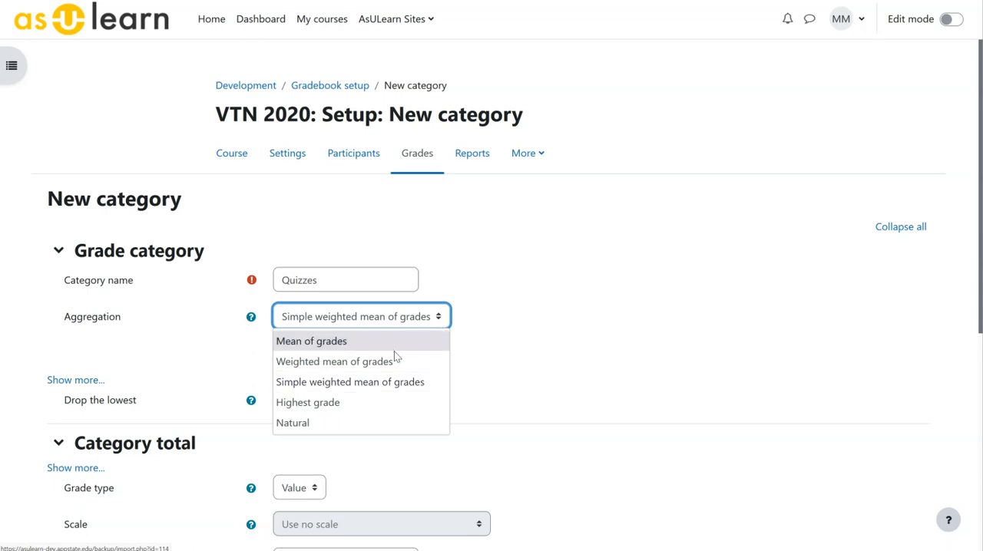
left_click(465, 355)
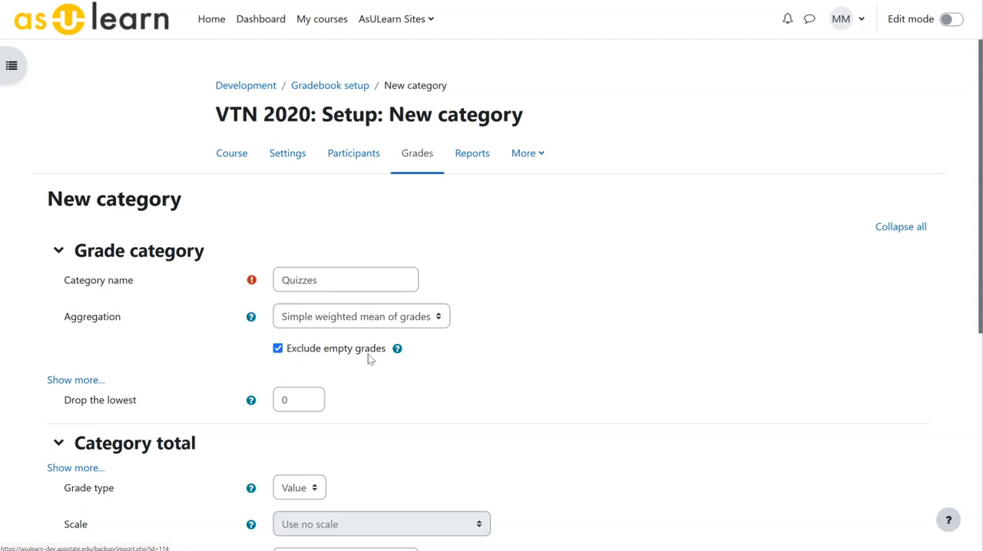
- Set the Quizzes category to drop the 1 lowest grade and save the new category
scroll(367, 355, "down", 1)
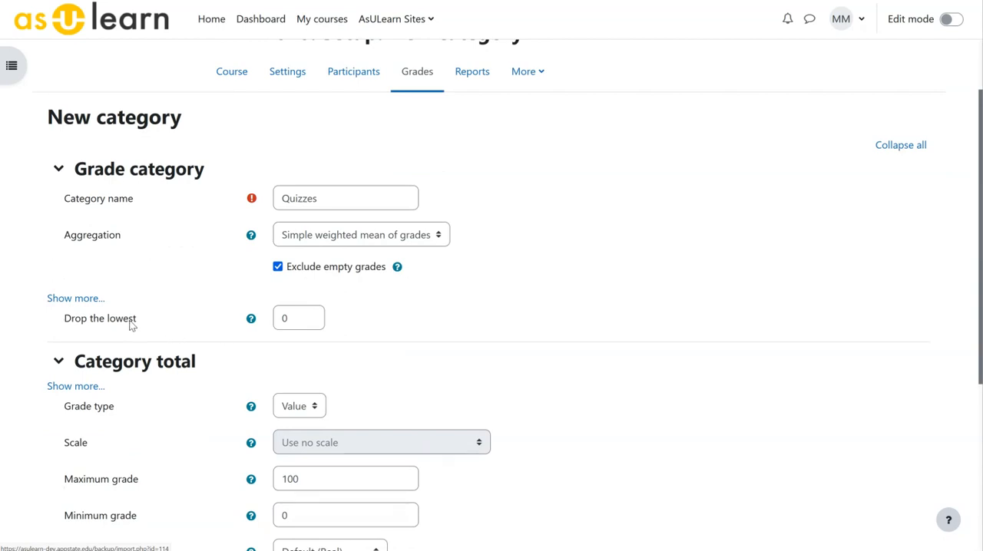
double_click(291, 317)
type("1")
scroll(408, 331, "down", 4)
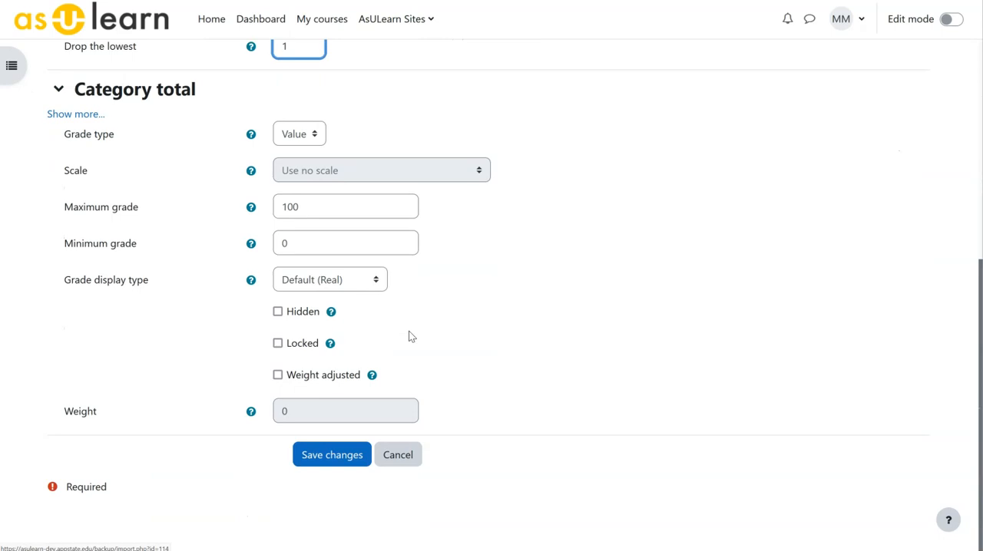
left_click(333, 456)
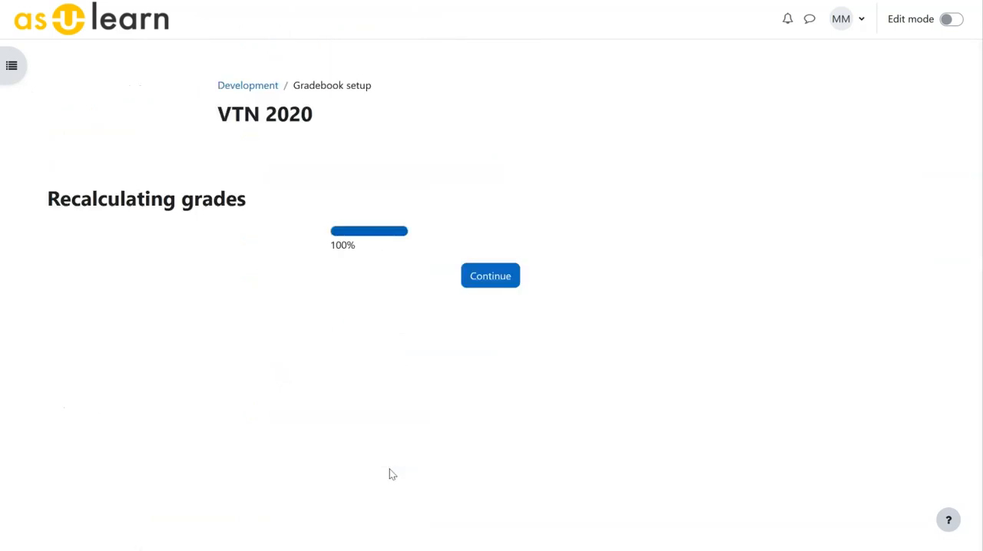
left_click(500, 280)
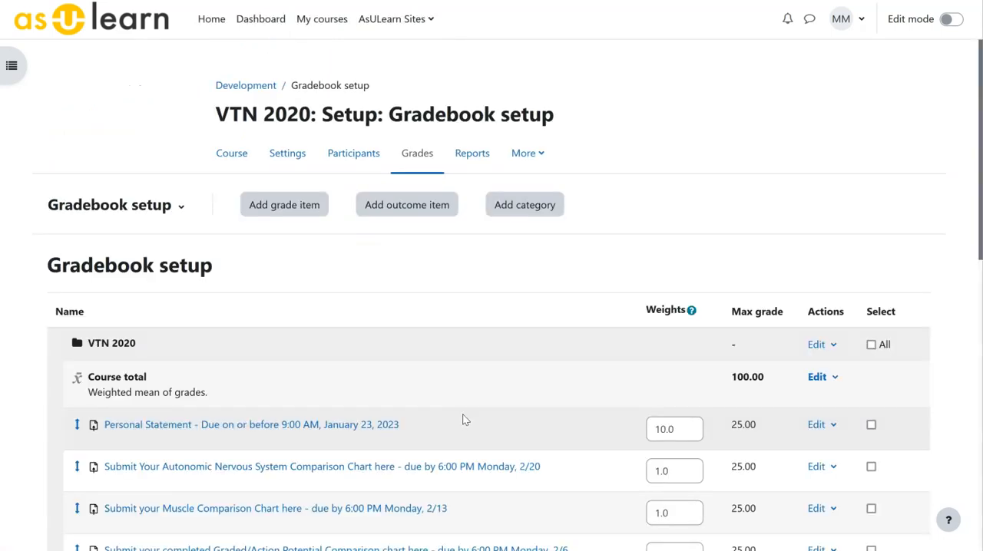
- Move Quiz #1 through Quiz #7 together into the Quizzes category
scroll(972, 310, "down", 8)
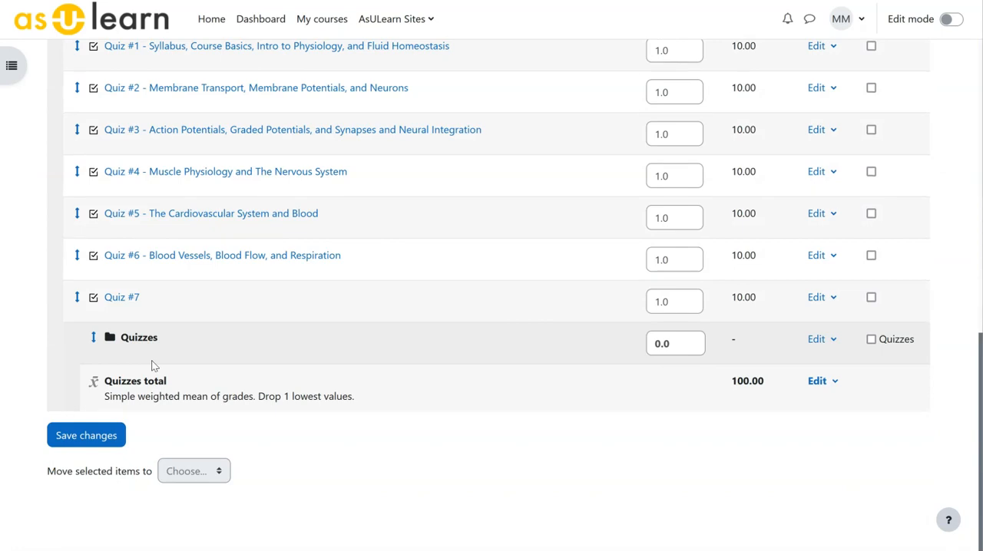
scroll(334, 225, "up", 1)
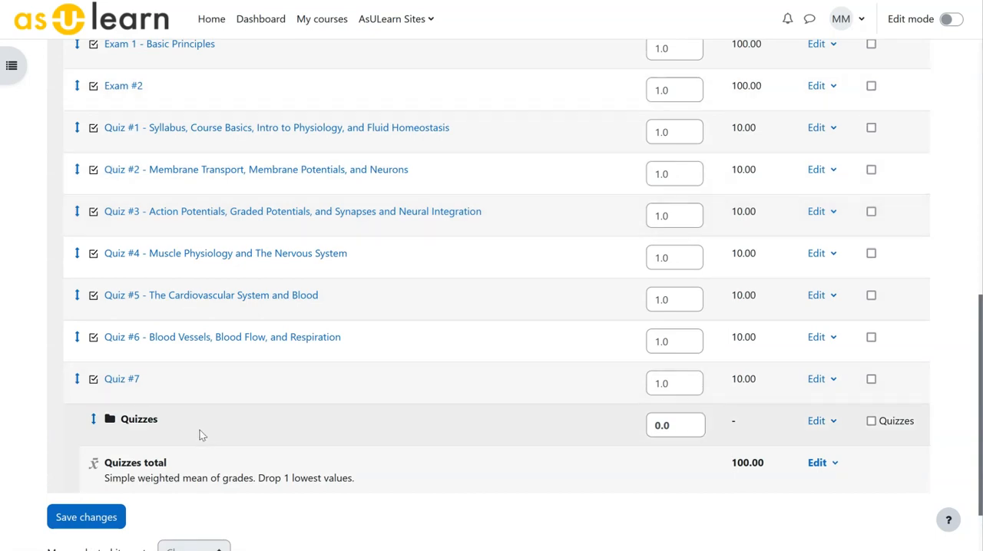
left_click(871, 127)
left_click(871, 170)
left_click(871, 212)
left_click(871, 253)
left_click(870, 295)
left_click(871, 337)
left_click(871, 378)
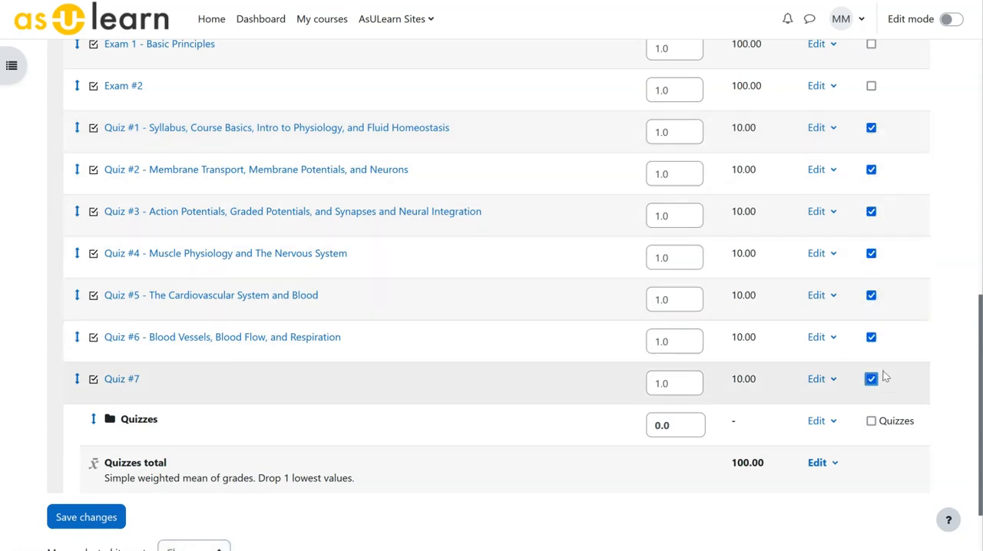
scroll(404, 292, "down", 2)
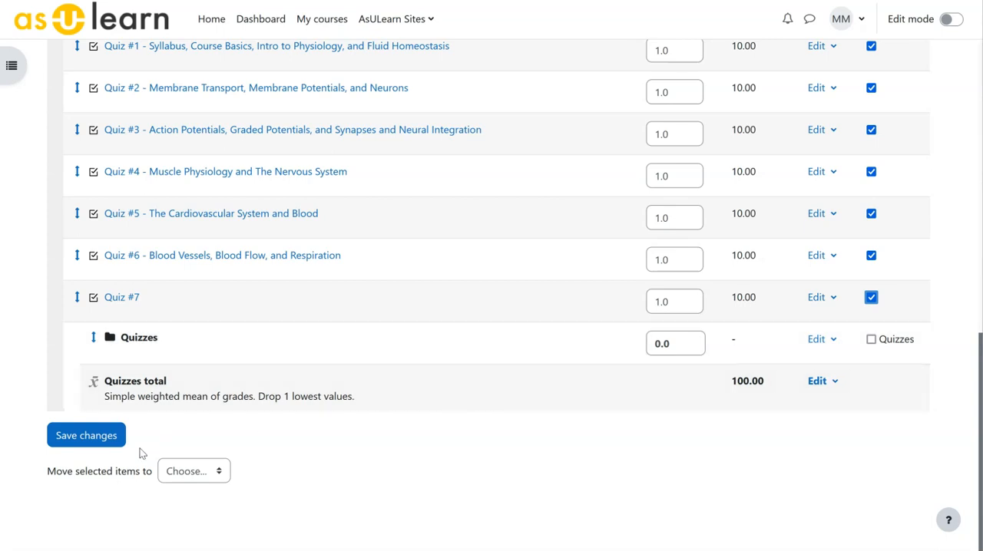
left_click(218, 472)
left_click(188, 535)
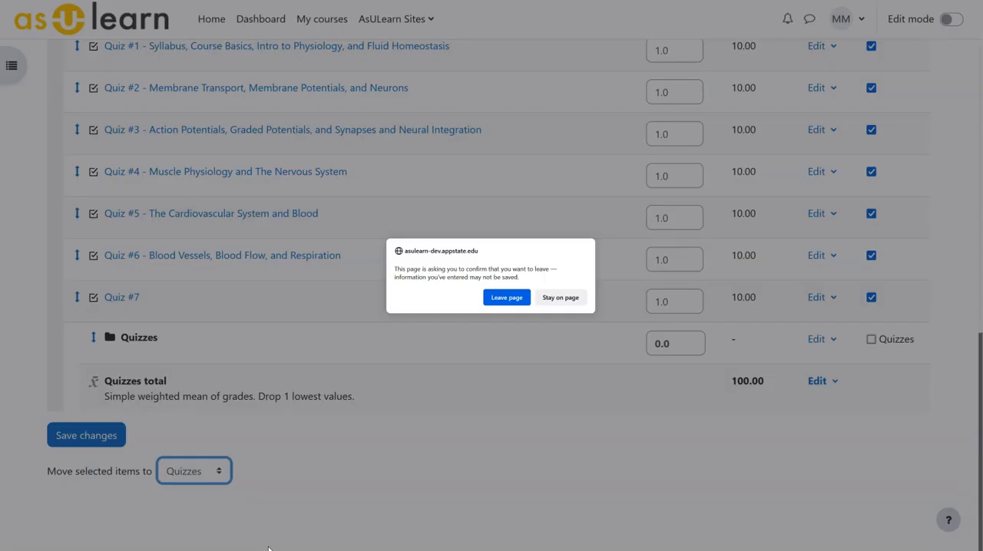
left_click(507, 297)
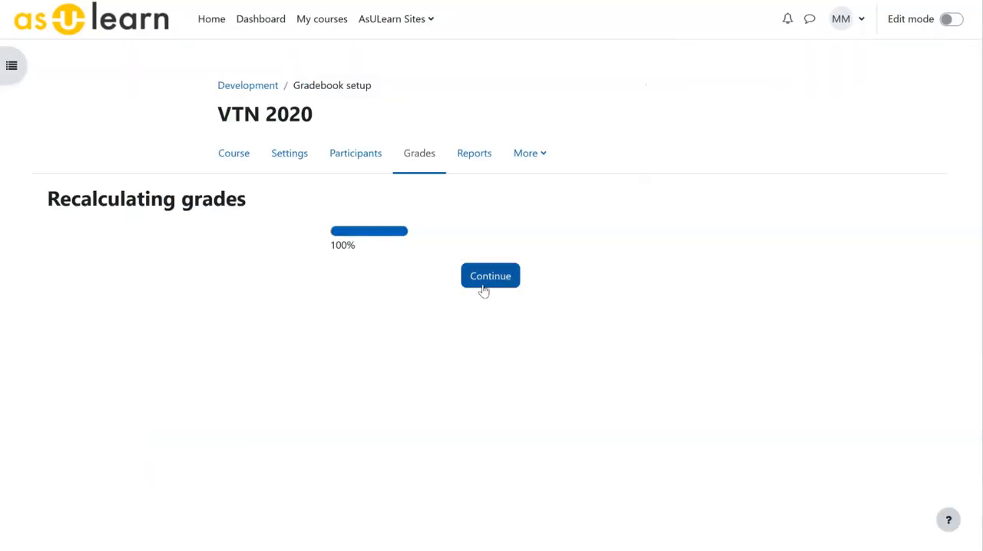
left_click(484, 284)
- Set the Quizzes category's weight to 20 and save the gradebook changes
scroll(357, 356, "down", 8)
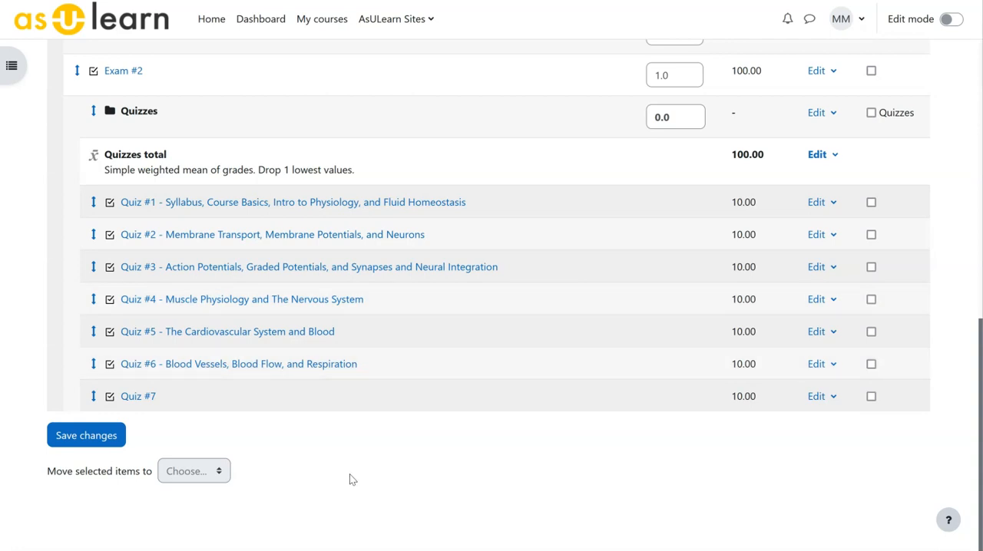
scroll(342, 472, "up", 2)
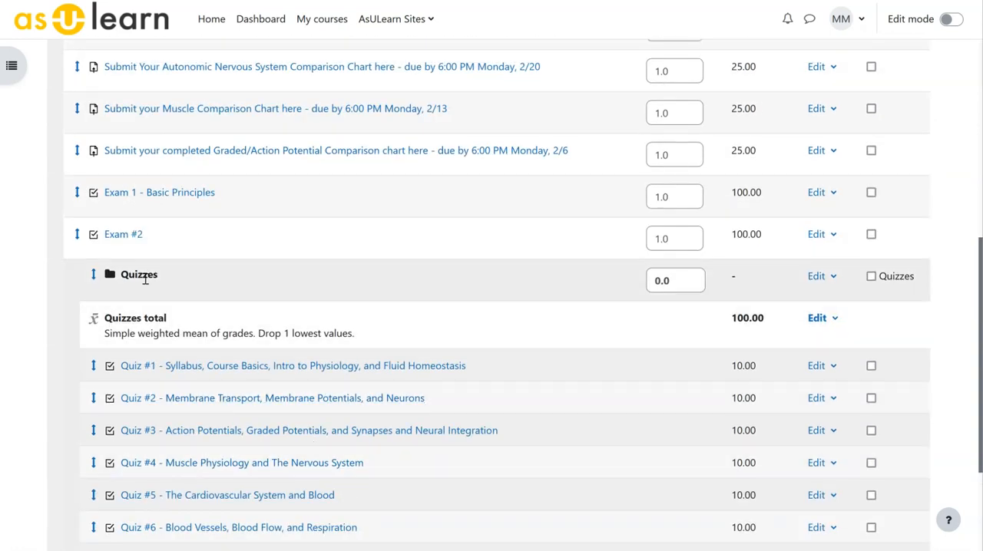
double_click(696, 281)
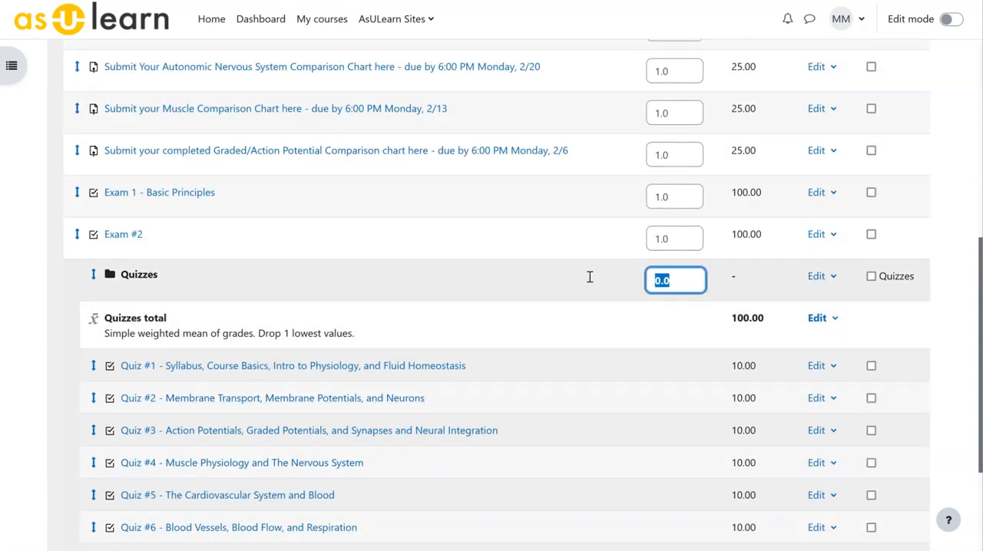
type("20")
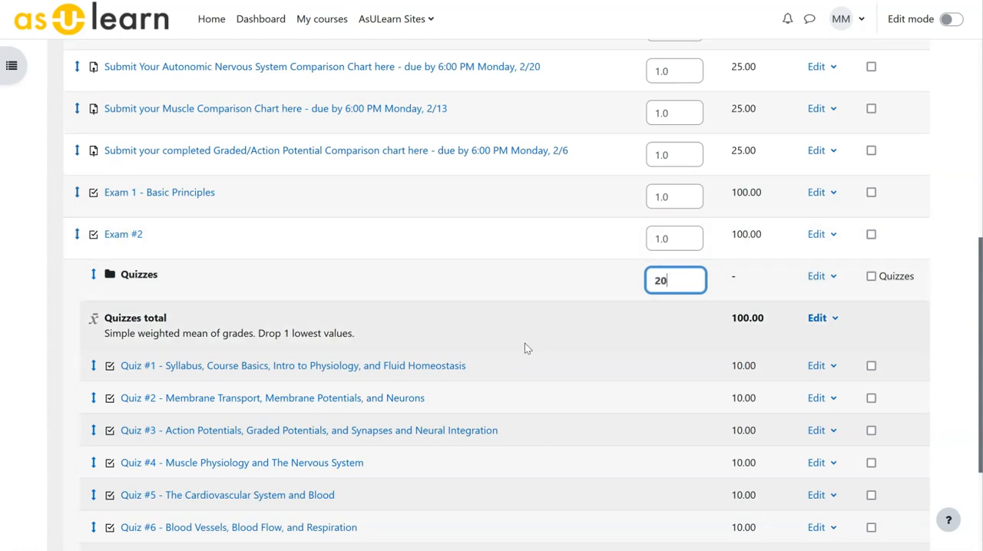
scroll(510, 391, "down", 2)
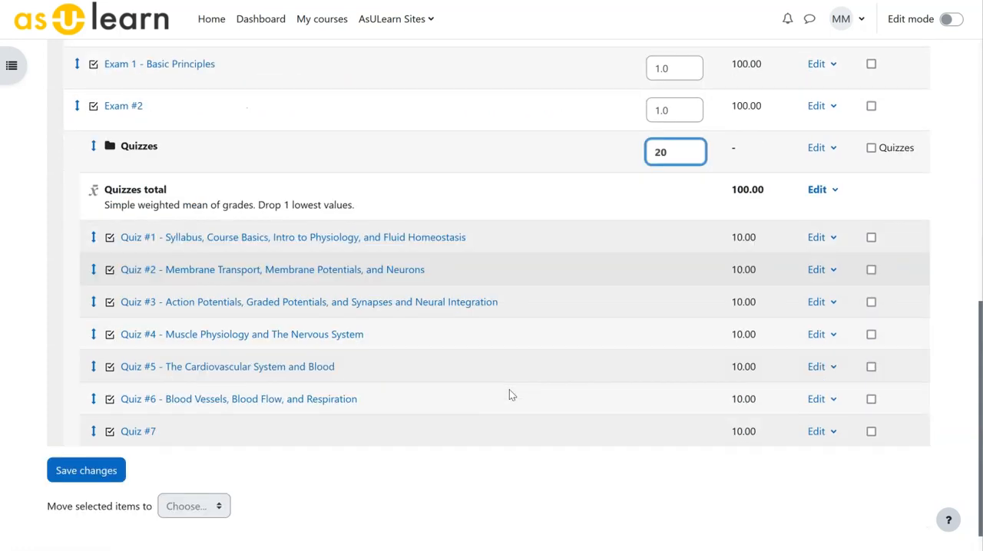
scroll(509, 389, "down", 1)
left_click(96, 445)
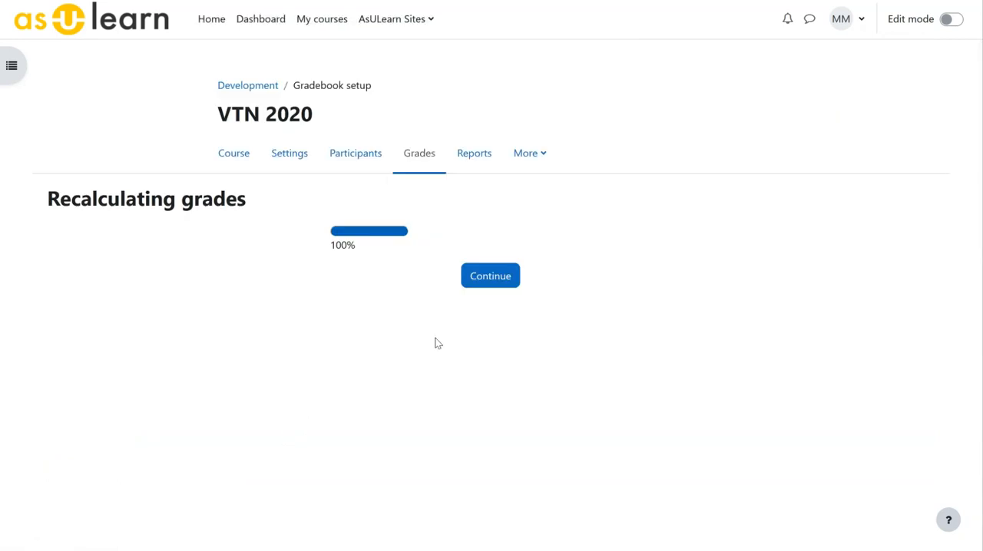
left_click(490, 277)
scroll(460, 390, "down", 5)
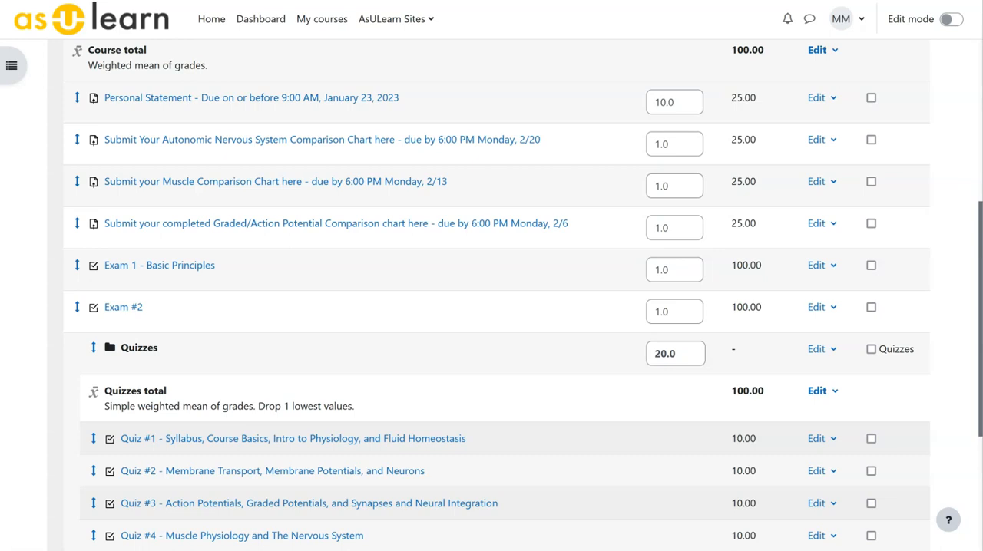
- Open the Grader report for VTN 2020 and examine the participants' course totals
scroll(353, 330, "up", 5)
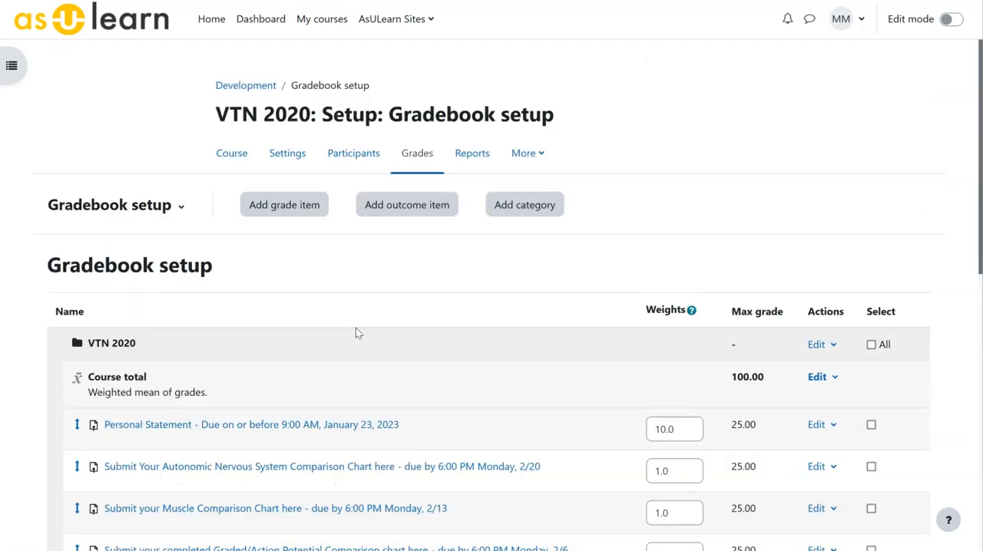
left_click(181, 210)
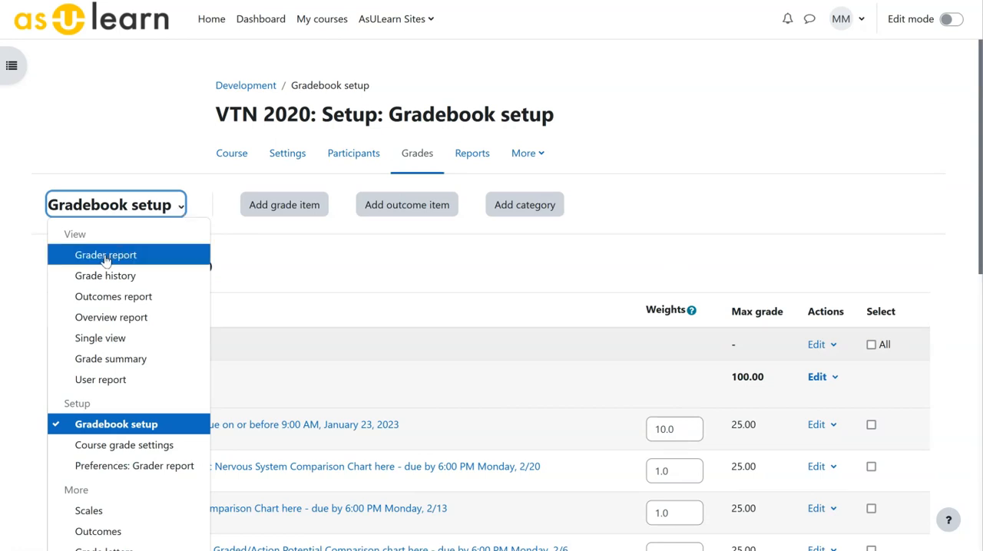
left_click(106, 258)
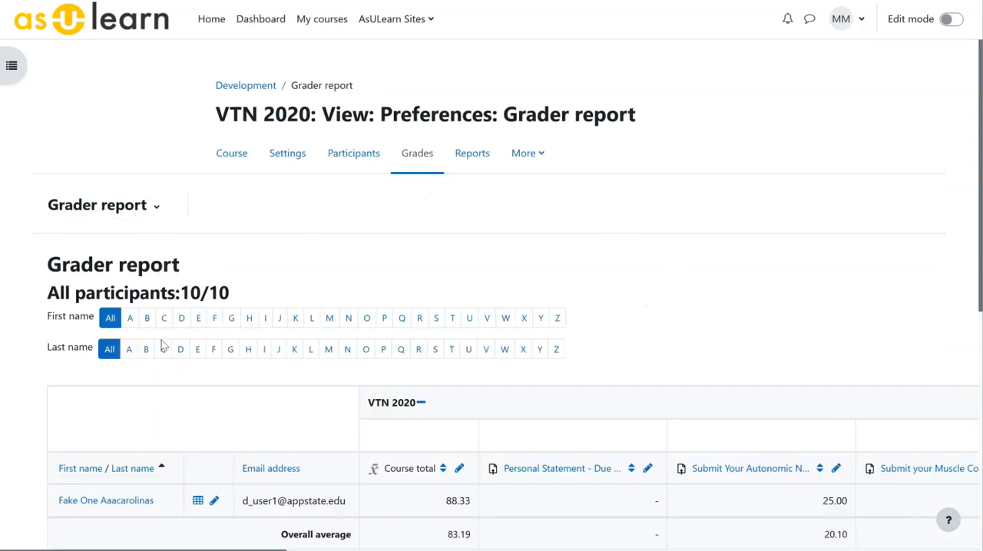
scroll(156, 361, "down", 2)
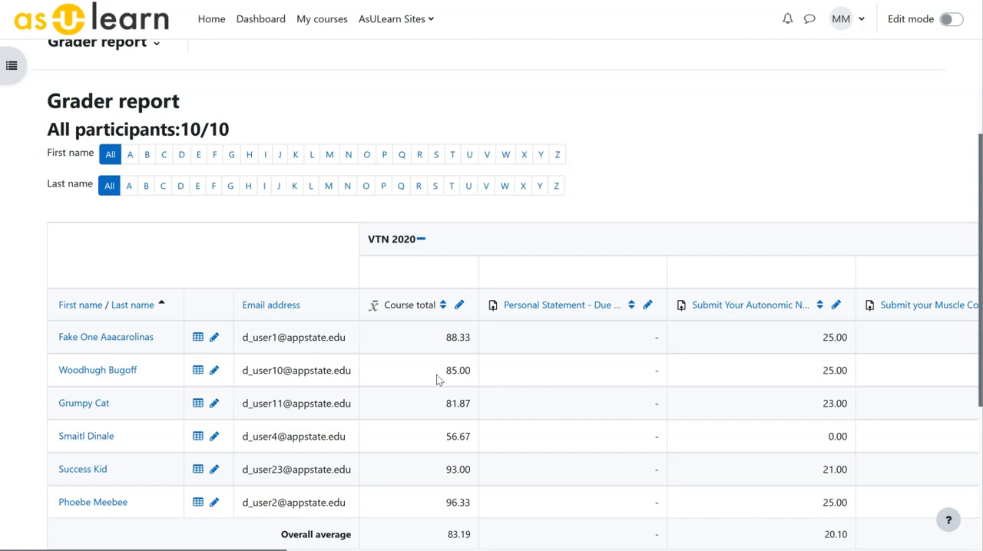
scroll(149, 405, "down", 1)
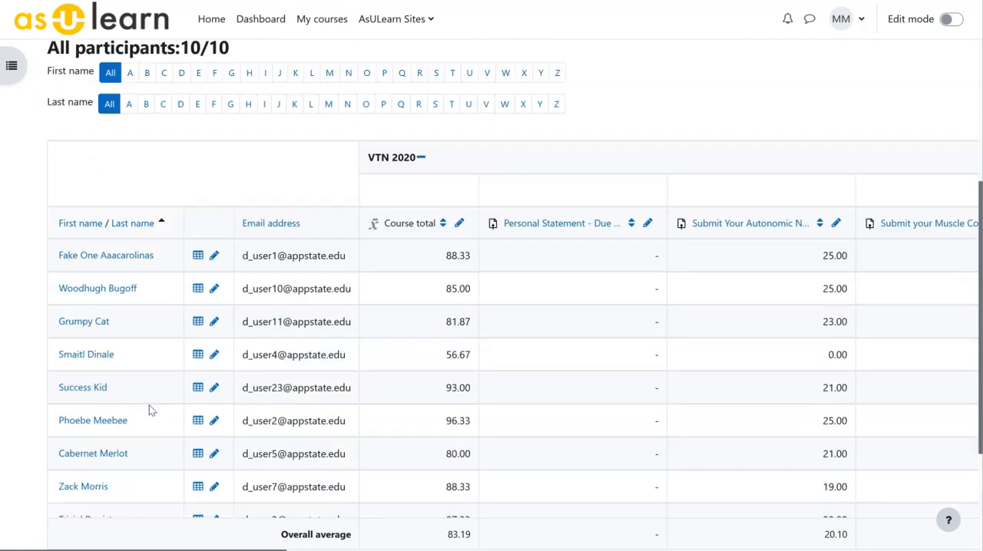
- Open the user report of the third listed student and examine the assignment, exam and Quizzes category grades
left_click(198, 323)
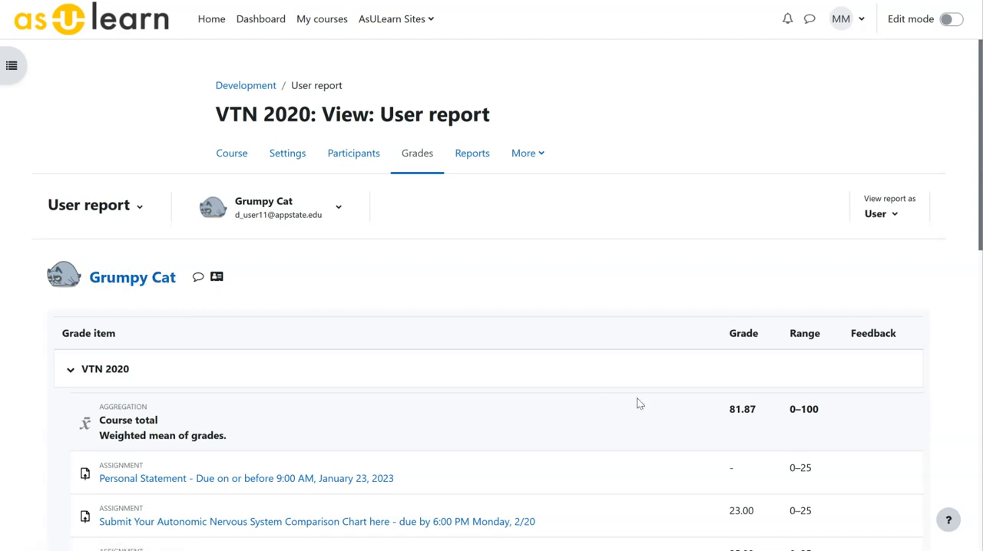
scroll(600, 390, "down", 2)
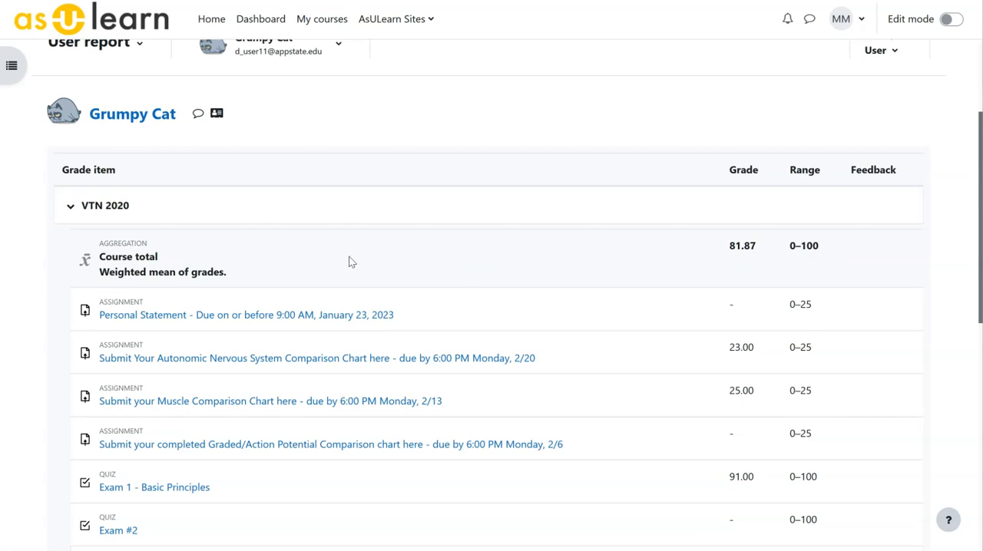
scroll(349, 262, "down", 2)
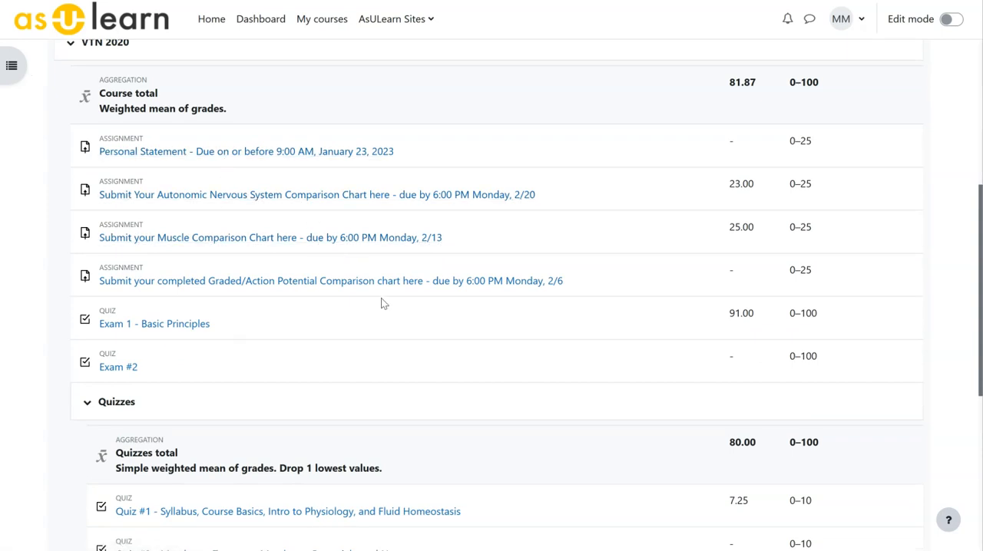
scroll(343, 297, "down", 1)
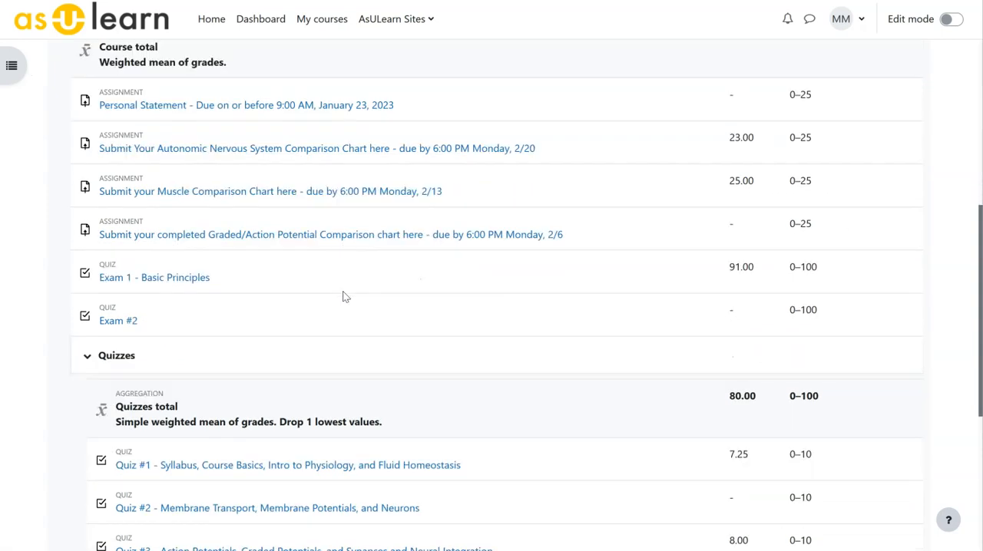
scroll(343, 296, "down", 3)
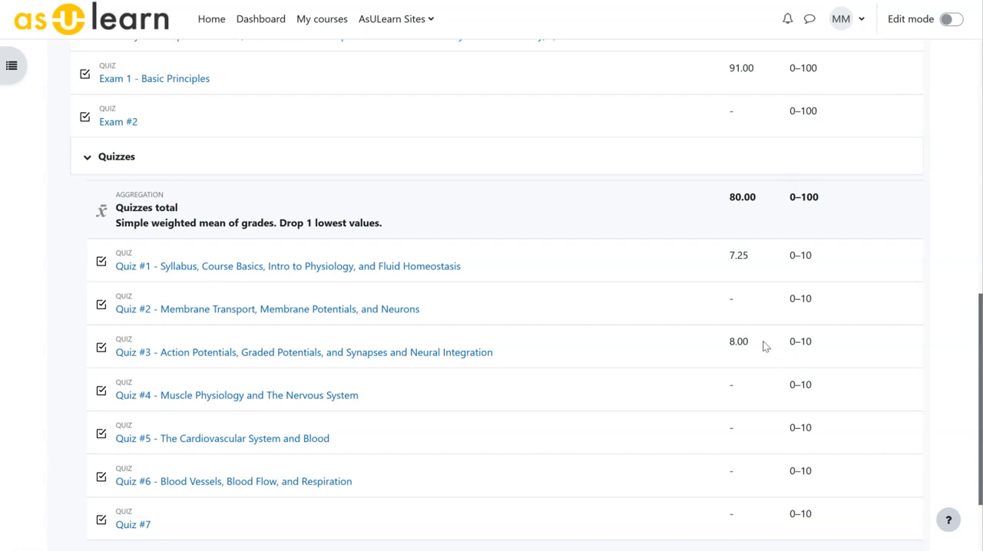